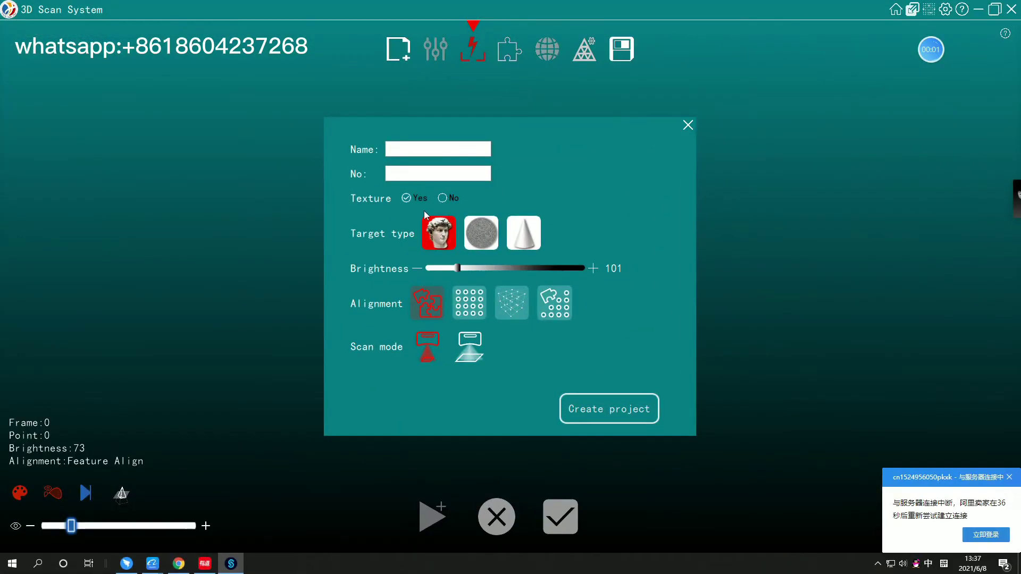
# Make a trial scan of the hat figurine, then discard it for a new project.
pyautogui.click(631, 407)
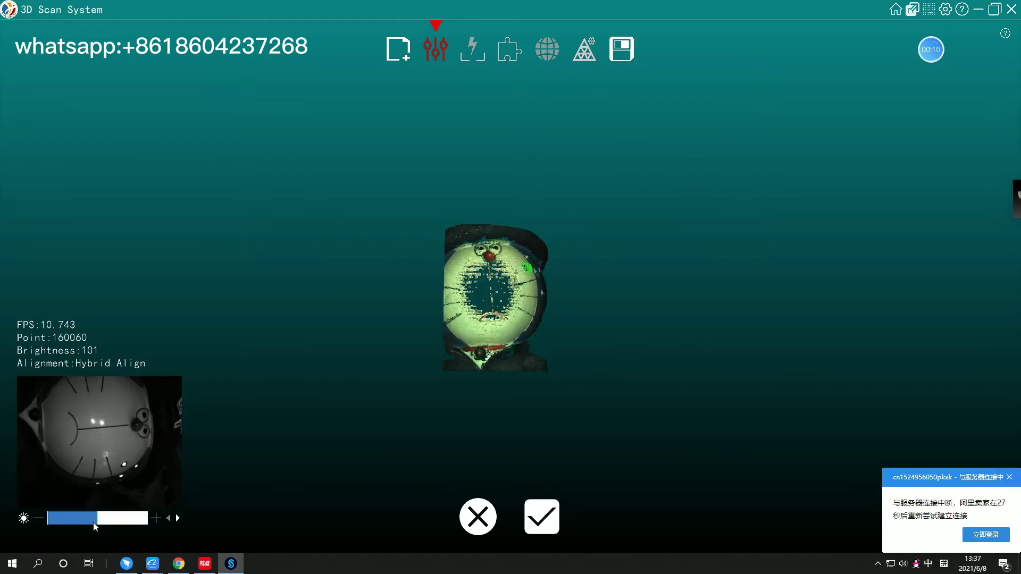
pyautogui.click(548, 521)
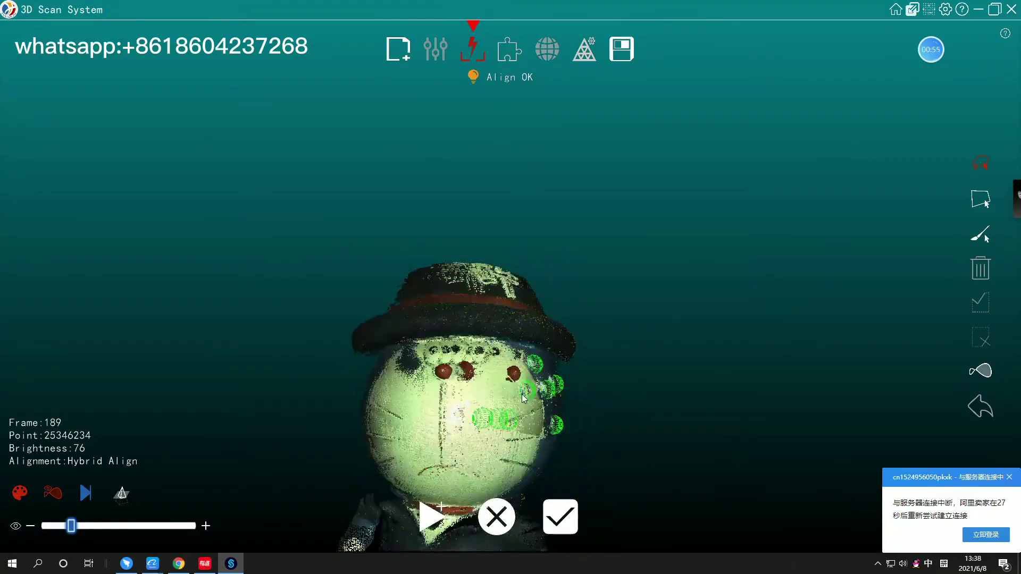
pyautogui.click(496, 516)
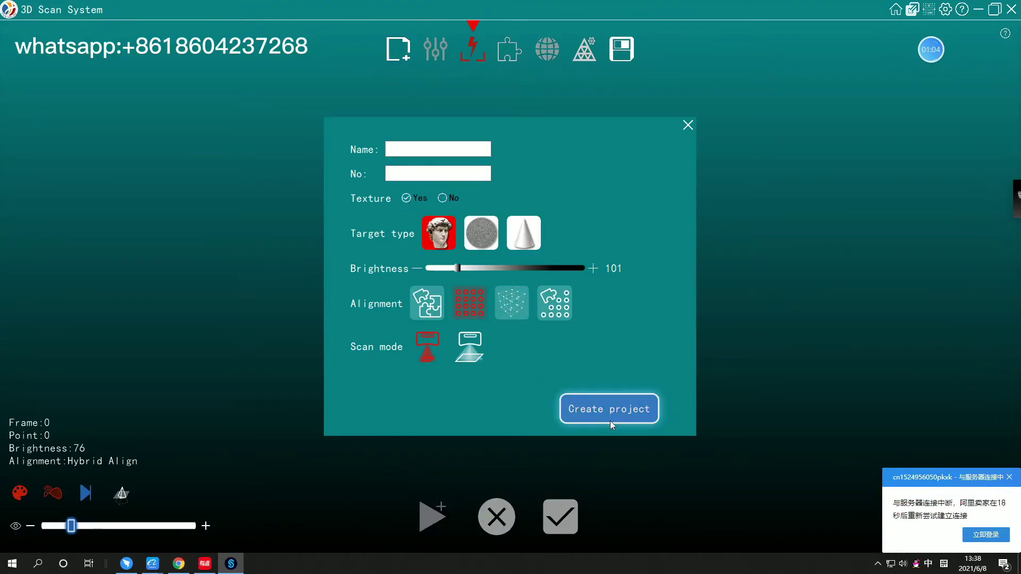
# Create the project and enter scanning, then discard the marker-aligned scan to restart with Hybrid Align.
pyautogui.click(611, 420)
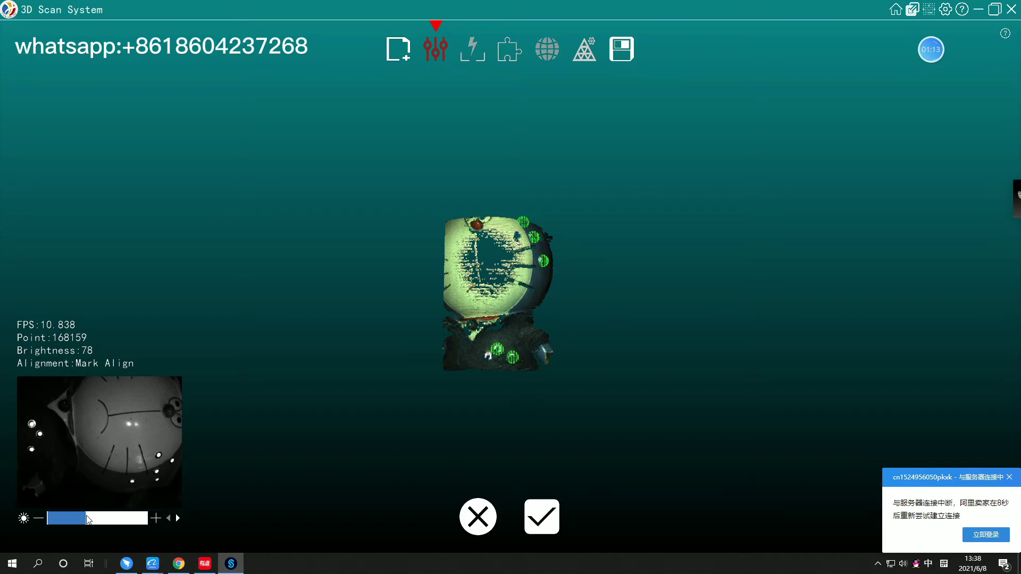
pyautogui.click(541, 517)
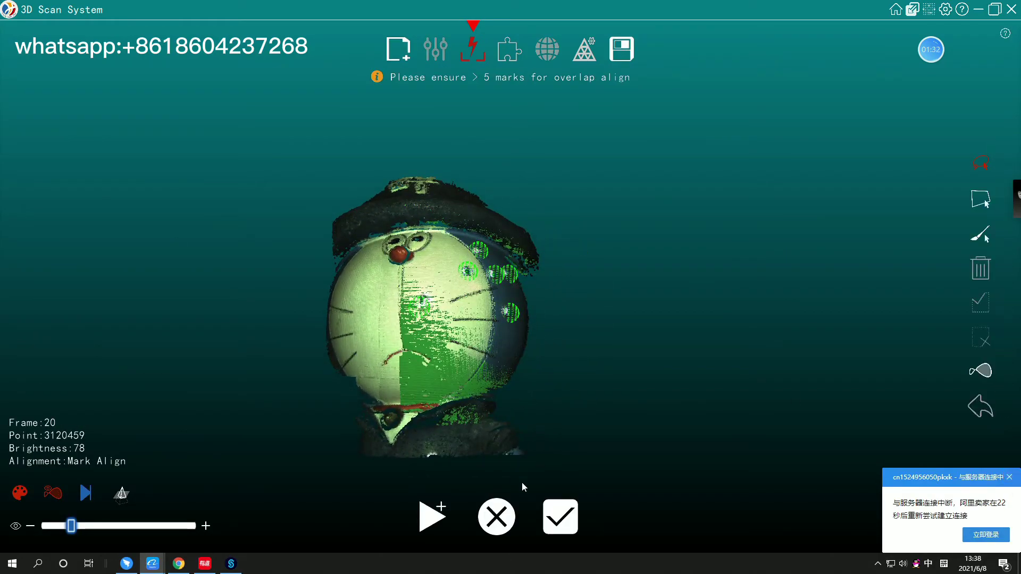
pyautogui.click(397, 49)
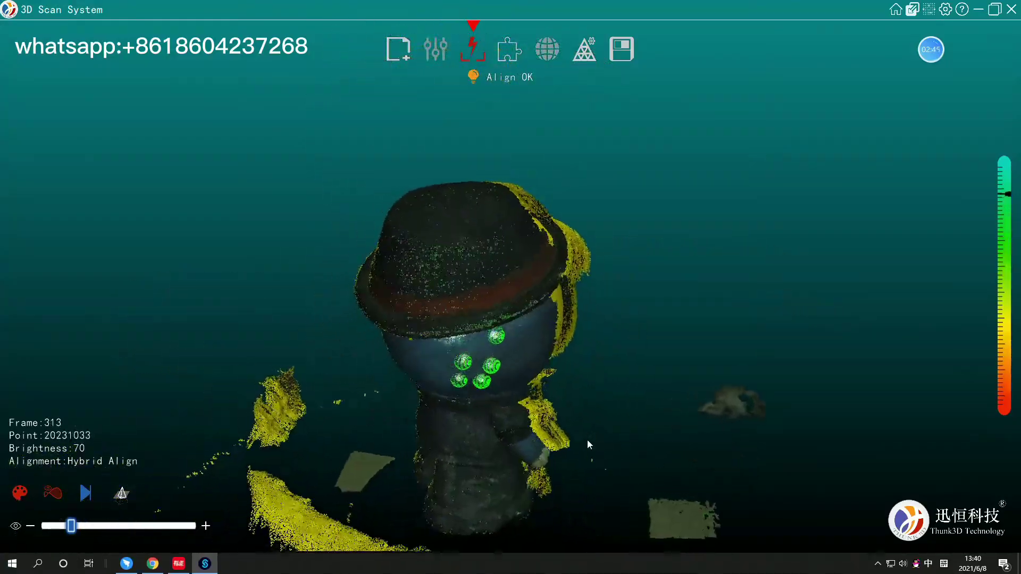
# Pause to view the scan from above, then resume scanning the figurine on its side.
pyautogui.press('space')
pyautogui.moveTo(588, 306); pyautogui.dragTo(637, 405)
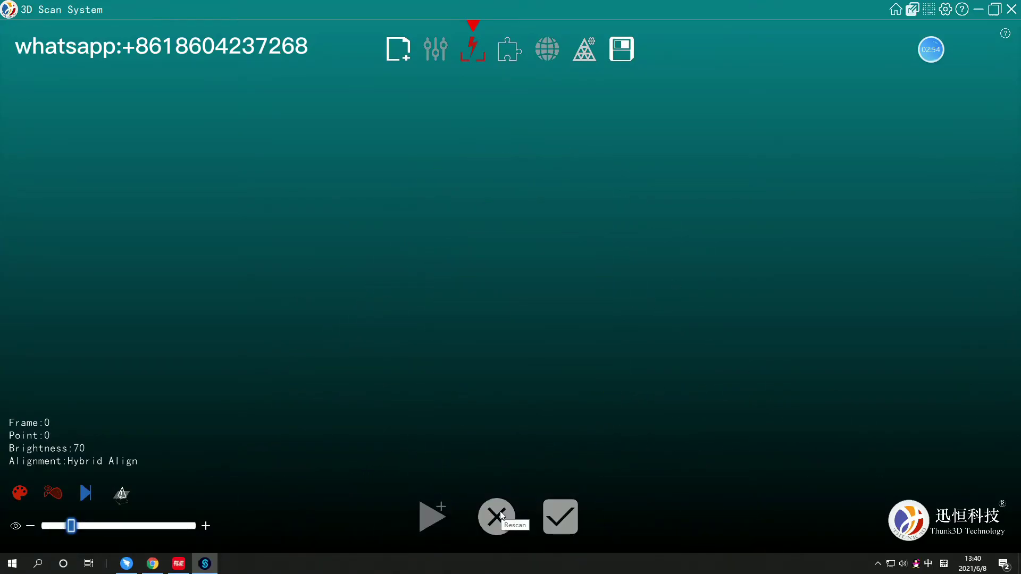
pyautogui.press('space')
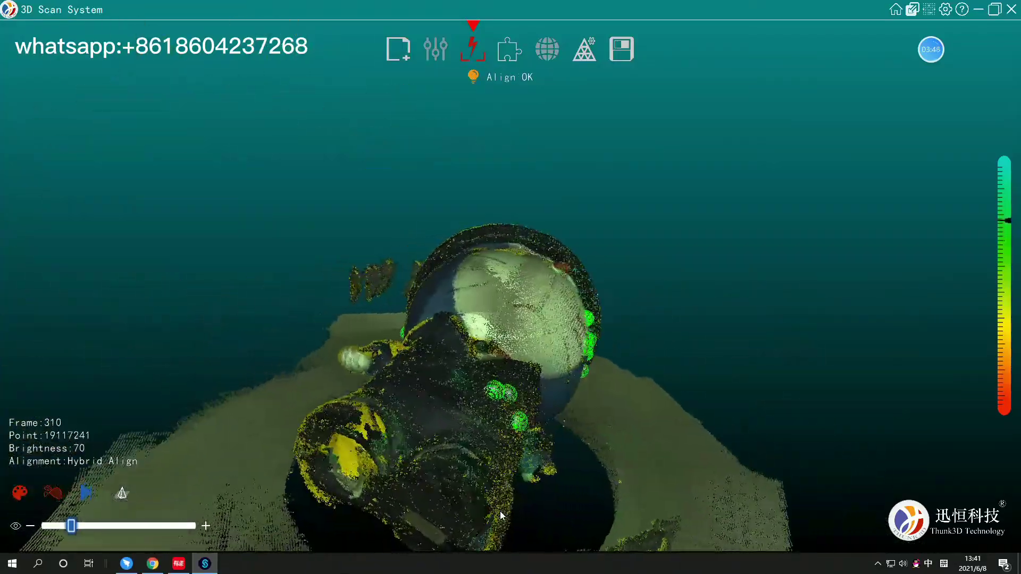
# Pause again and lasso the stray floor and background points for removal.
pyautogui.press('space')
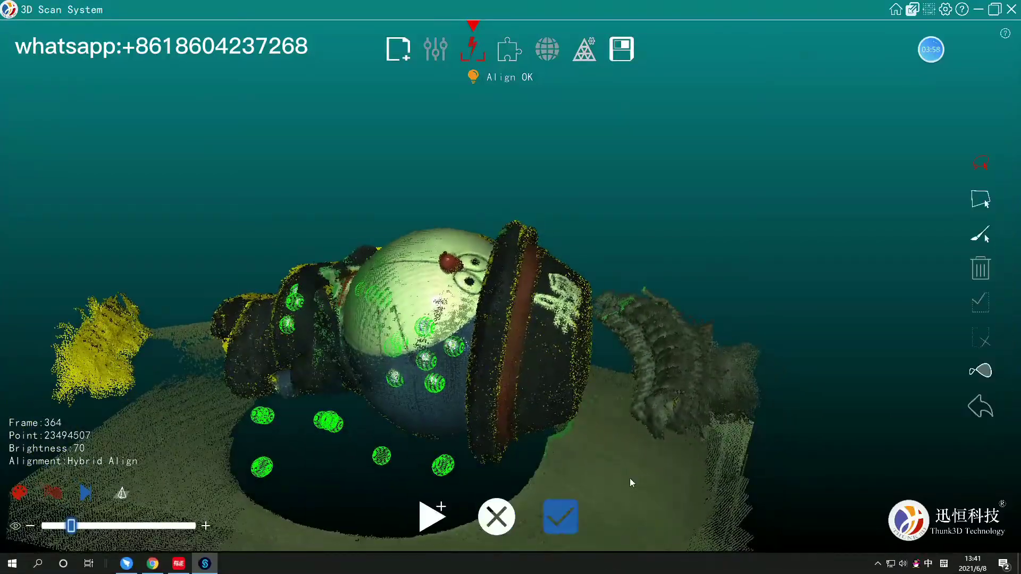
pyautogui.moveTo(636, 444)
pyautogui.keyDown('shift'); pyautogui.mouseDown()
pyautogui.moveTo(668, 359)
pyautogui.moveTo(467, 465)
pyautogui.moveTo(796, 442)
pyautogui.mouseUp(); pyautogui.keyUp('shift')
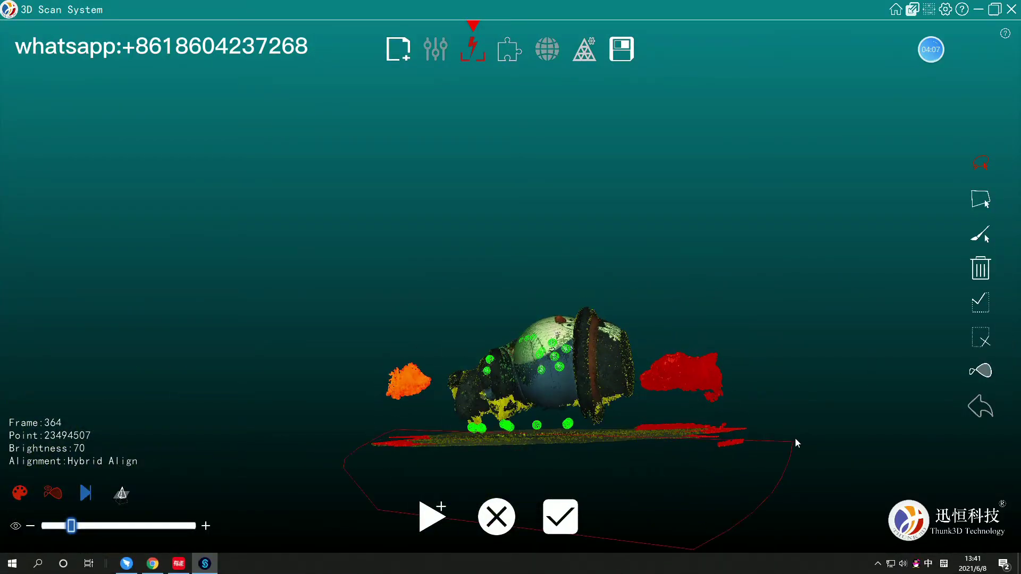
pyautogui.moveTo(515, 319); pyautogui.dragTo(653, 356)
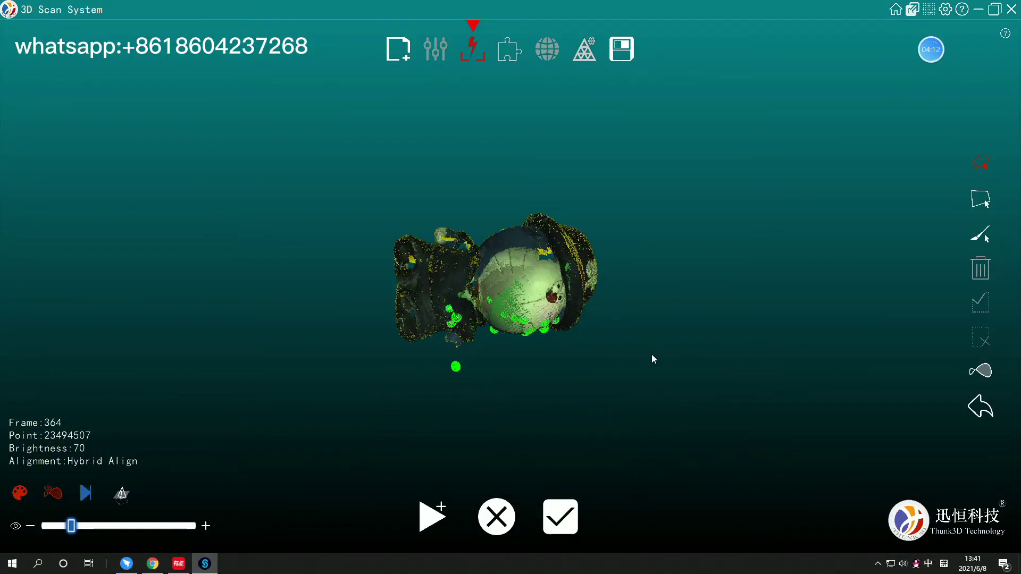
# Scan the figurine's underside as group 2 and lasso the surrounding floor points.
pyautogui.click(426, 526)
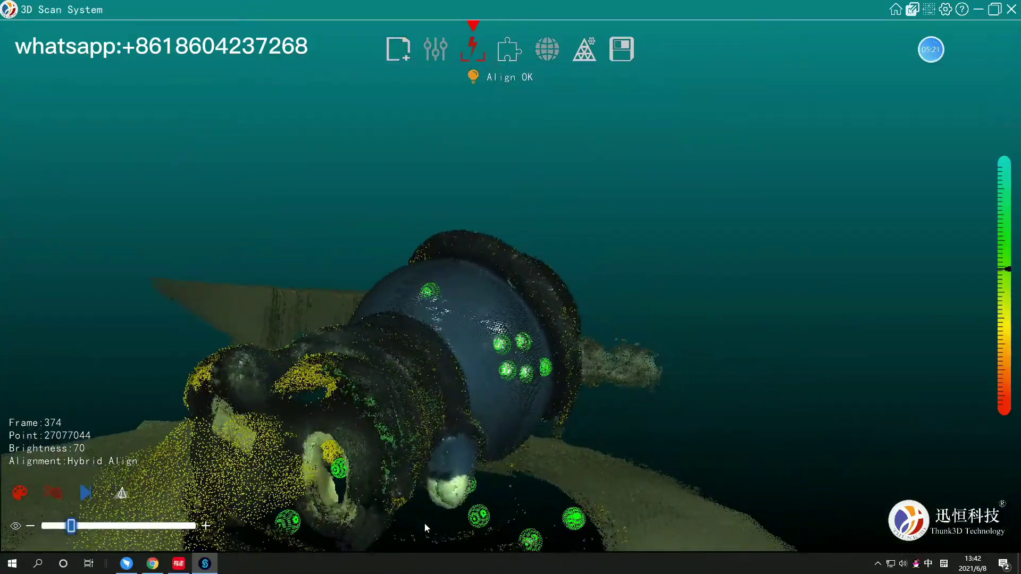
pyautogui.moveTo(424, 524)
pyautogui.mouseDown()
pyautogui.moveTo(537, 390)
pyautogui.moveTo(478, 228)
pyautogui.moveTo(685, 339)
pyautogui.mouseUp()
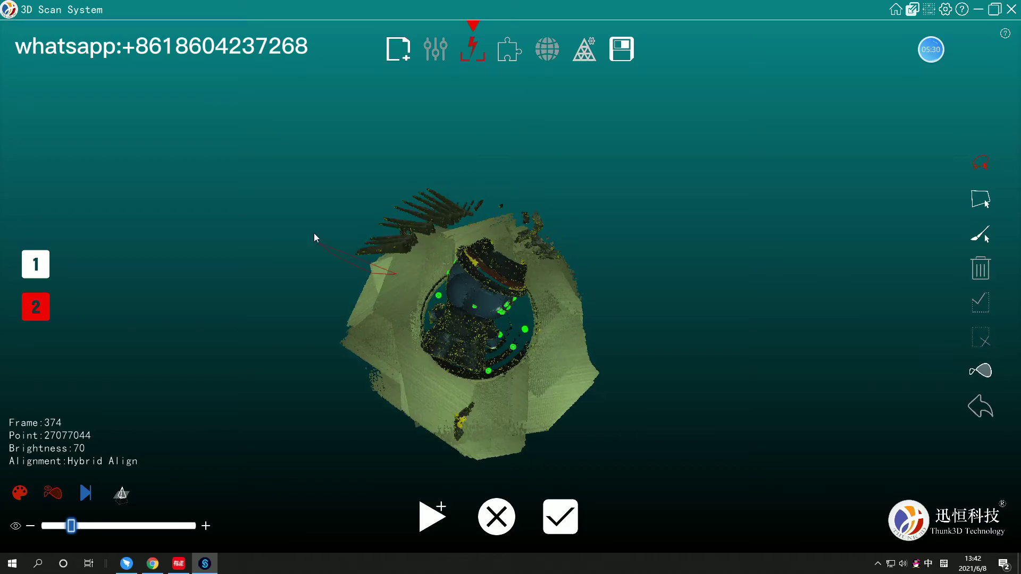
pyautogui.moveTo(314, 238)
pyautogui.mouseDown()
pyautogui.moveTo(499, 406)
pyautogui.moveTo(588, 319)
pyautogui.mouseUp()
pyautogui.moveTo(576, 410); pyautogui.dragTo(631, 450)
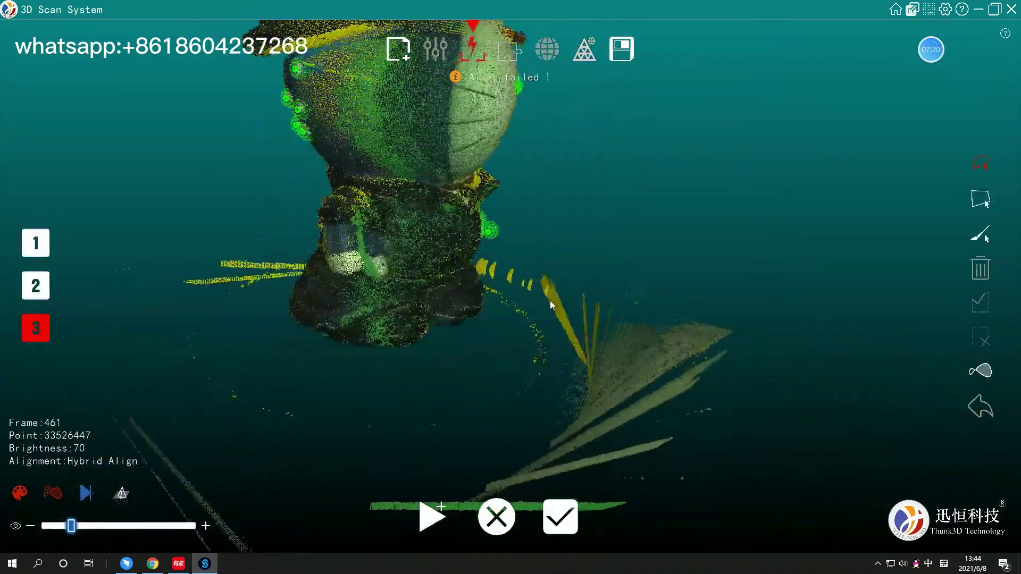
# Discard and rescan the upright figurine as group 3, pausing at 238 frames.
pyautogui.click(497, 516)
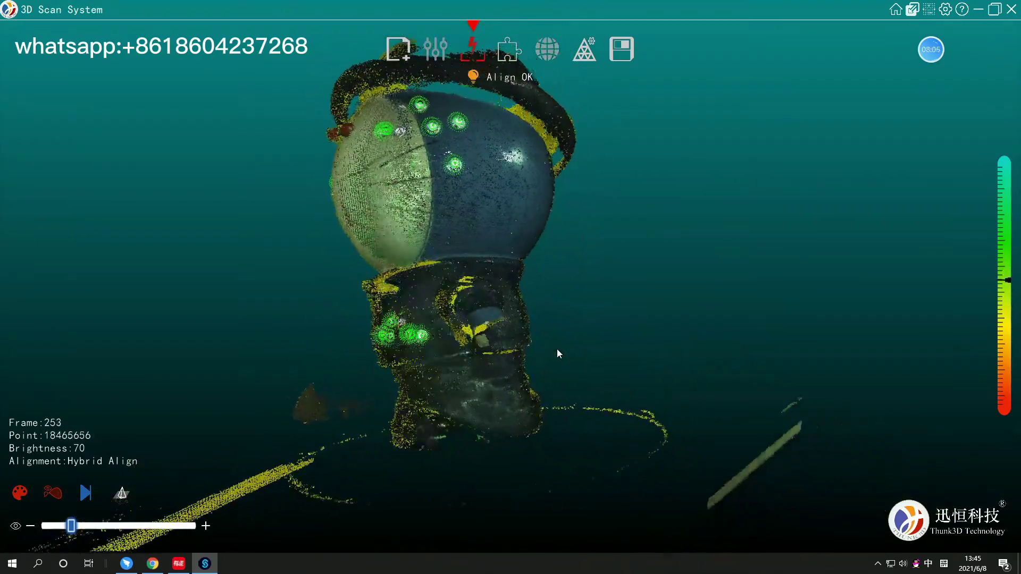
pyautogui.click(502, 521)
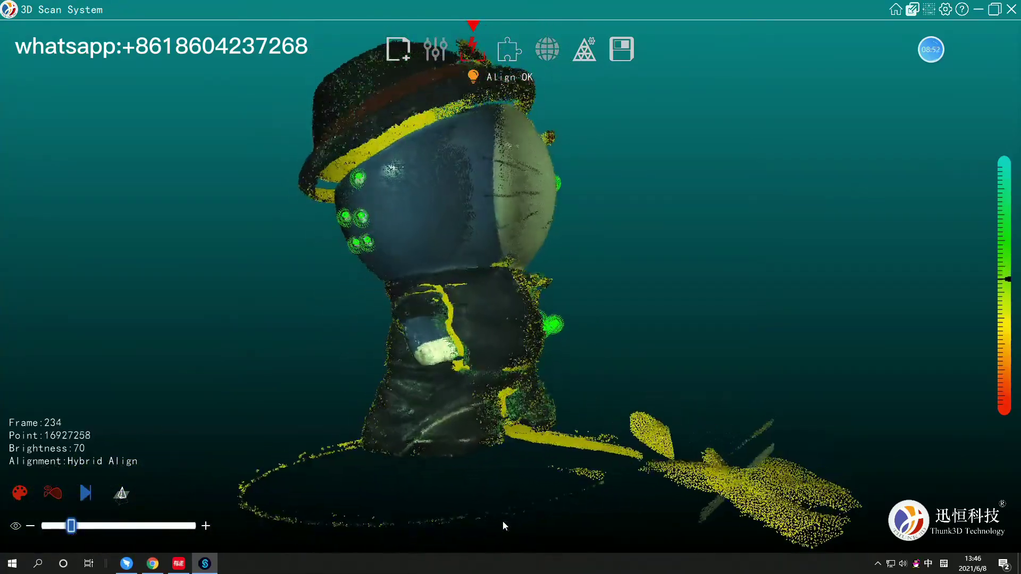
pyautogui.press('space')
pyautogui.moveTo(604, 384); pyautogui.dragTo(634, 394)
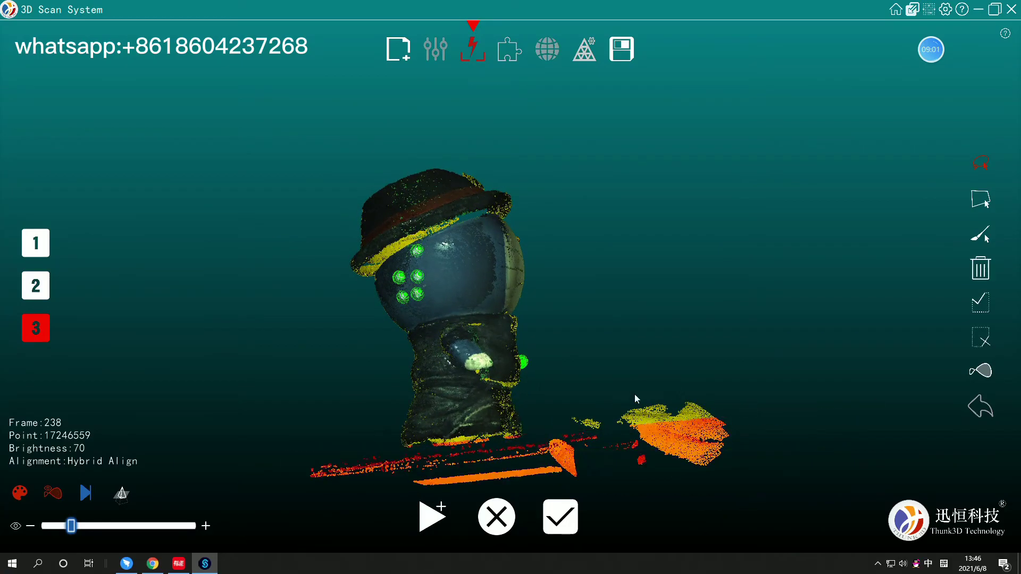
# Delete the floor points below the figurine and confirm the scan for group alignment.
pyautogui.click(980, 269)
pyautogui.moveTo(581, 352); pyautogui.dragTo(538, 435)
pyautogui.press('Return')
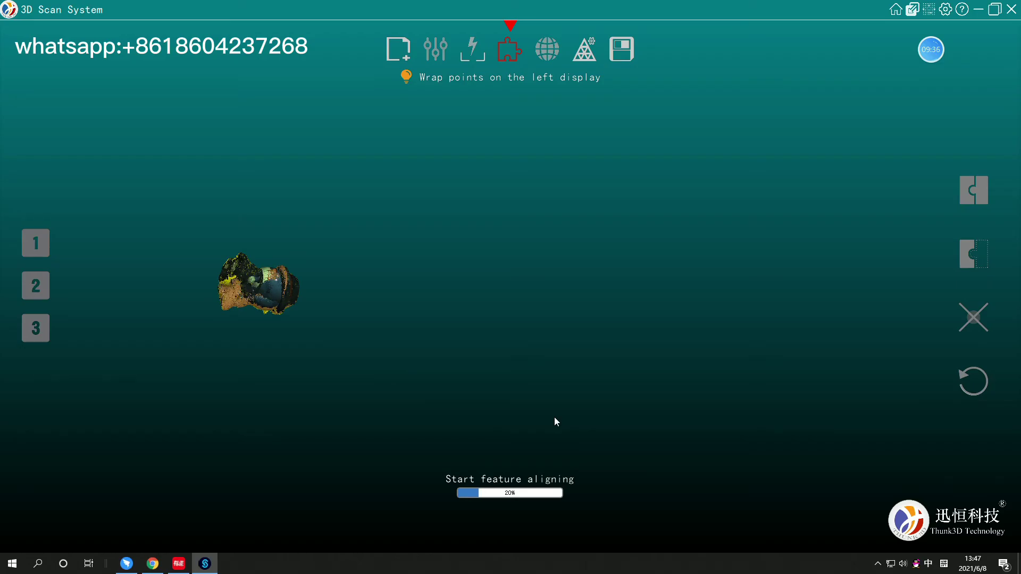
# Align group 2 with group 3, rotating both scans and placing matching points.
pyautogui.click(983, 257)
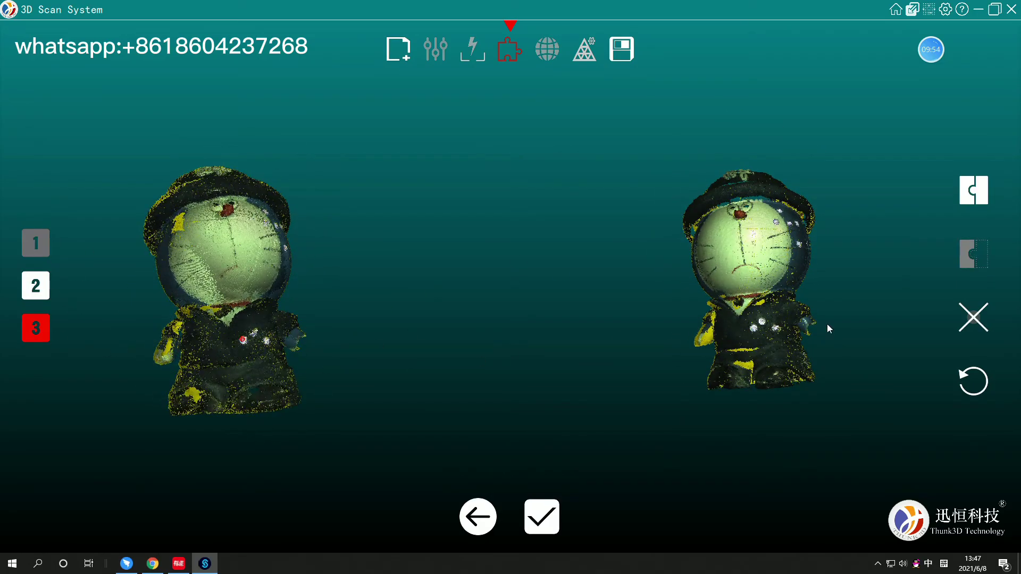
pyautogui.moveTo(319, 303); pyautogui.dragTo(292, 308)
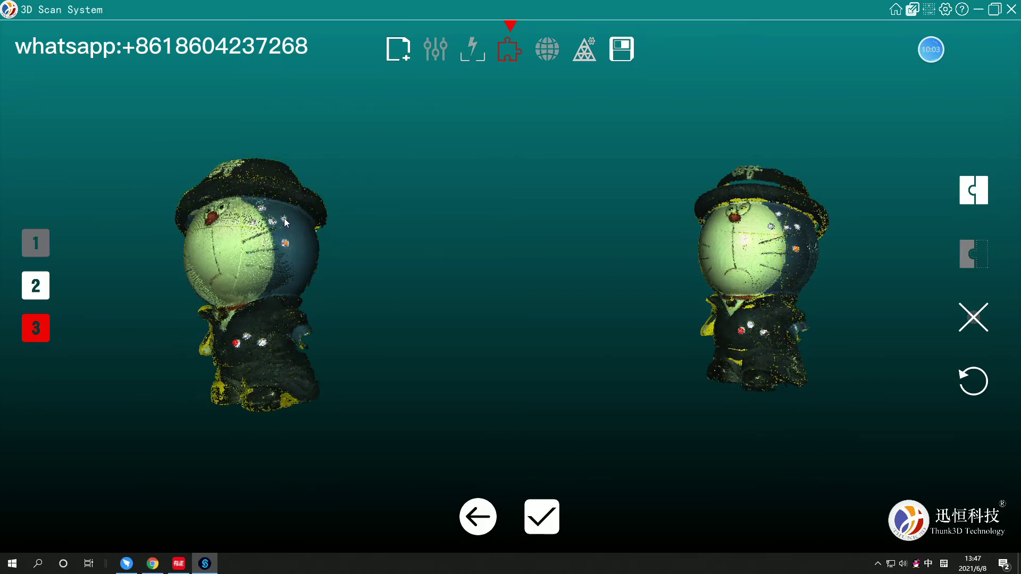
pyautogui.click(973, 199)
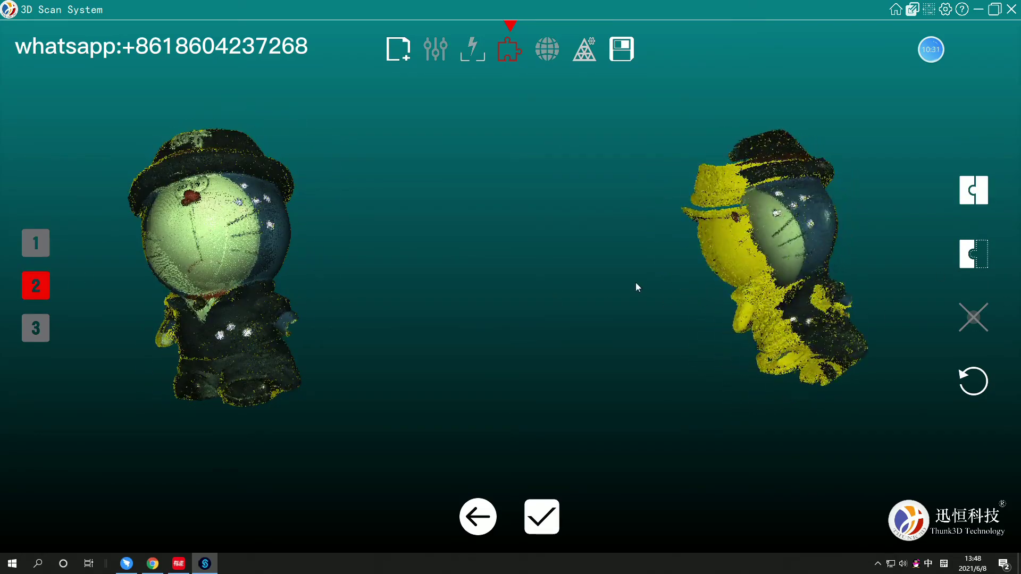
pyautogui.moveTo(638, 287)
pyautogui.mouseDown()
pyautogui.moveTo(869, 296)
pyautogui.moveTo(349, 242)
pyautogui.mouseUp()
pyautogui.click(237, 228)
pyautogui.moveTo(236, 228)
pyautogui.mouseDown()
pyautogui.moveTo(467, 250)
pyautogui.moveTo(268, 225)
pyautogui.mouseUp()
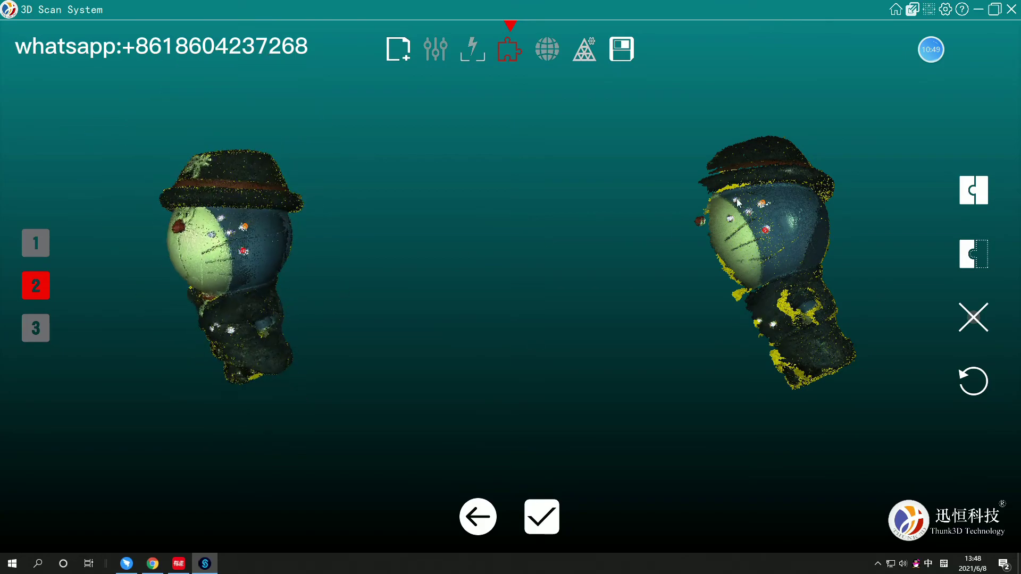
pyautogui.moveTo(537, 317)
pyautogui.mouseDown()
pyautogui.moveTo(365, 292)
pyautogui.moveTo(147, 209)
pyautogui.mouseUp()
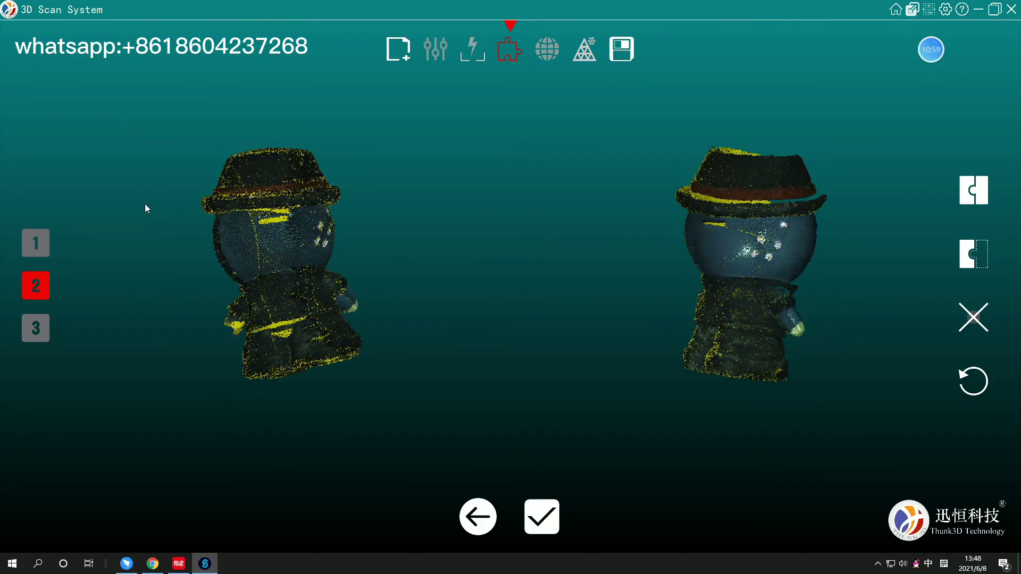
pyautogui.moveTo(783, 228)
pyautogui.mouseDown()
pyautogui.moveTo(984, 253)
pyautogui.moveTo(469, 301)
pyautogui.moveTo(786, 235)
pyautogui.moveTo(745, 274)
pyautogui.mouseUp()
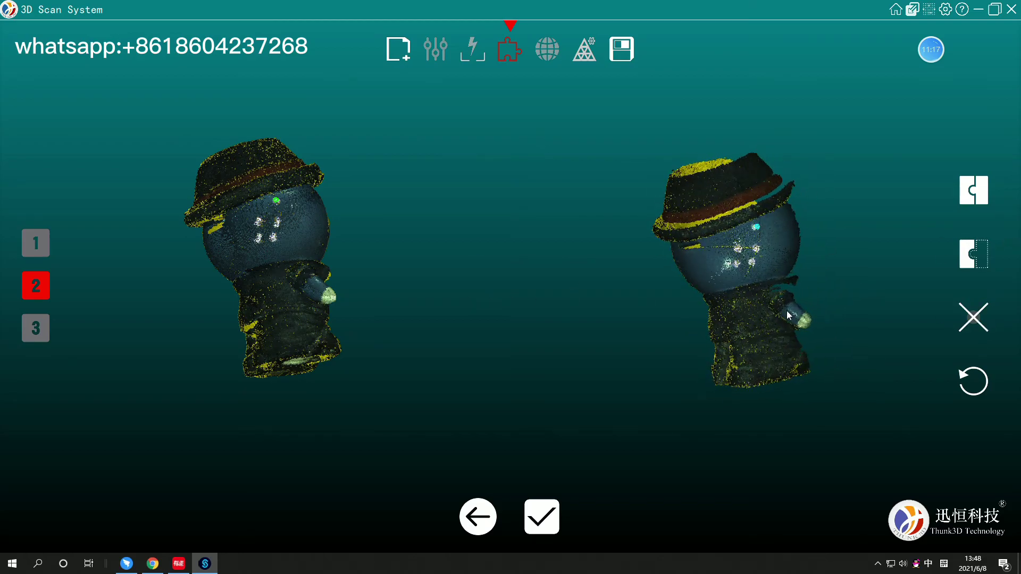
# Select group 3 and merge it into the left scan, orienting both to matching views.
pyautogui.click(973, 254)
pyautogui.moveTo(428, 272); pyautogui.dragTo(698, 314)
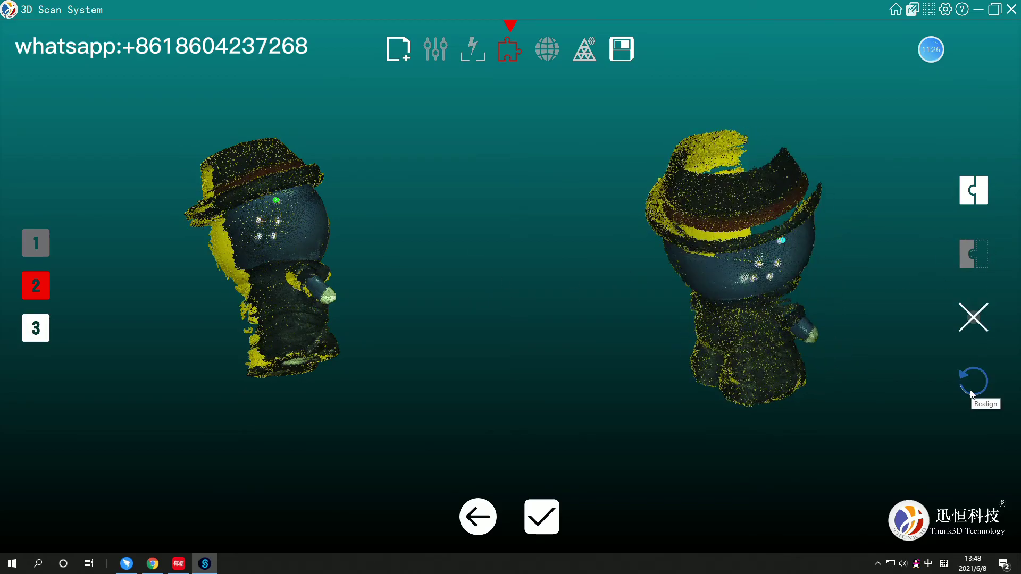
pyautogui.click(973, 190)
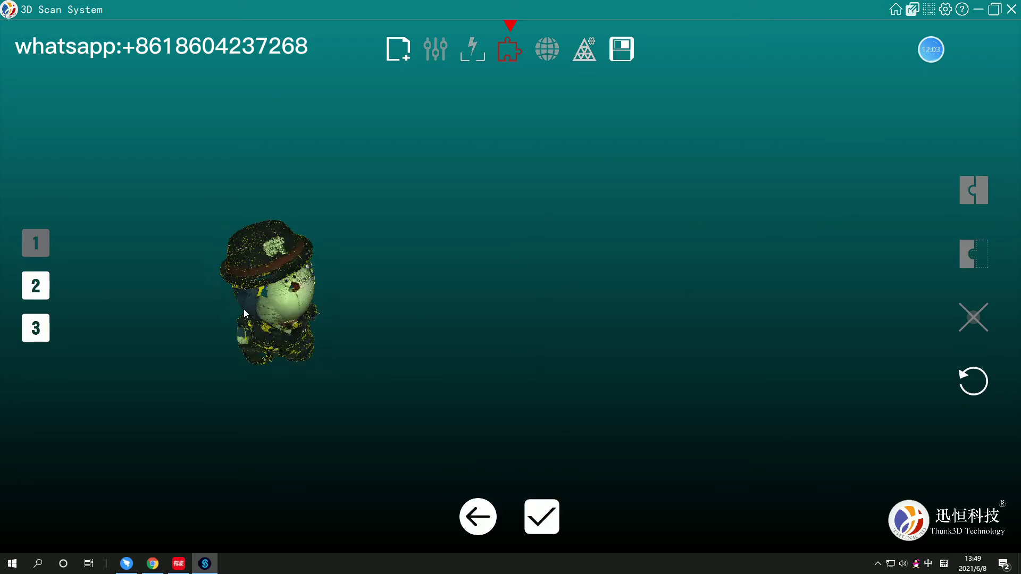
pyautogui.moveTo(245, 314); pyautogui.dragTo(346, 294)
pyautogui.moveTo(853, 253); pyautogui.dragTo(468, 346)
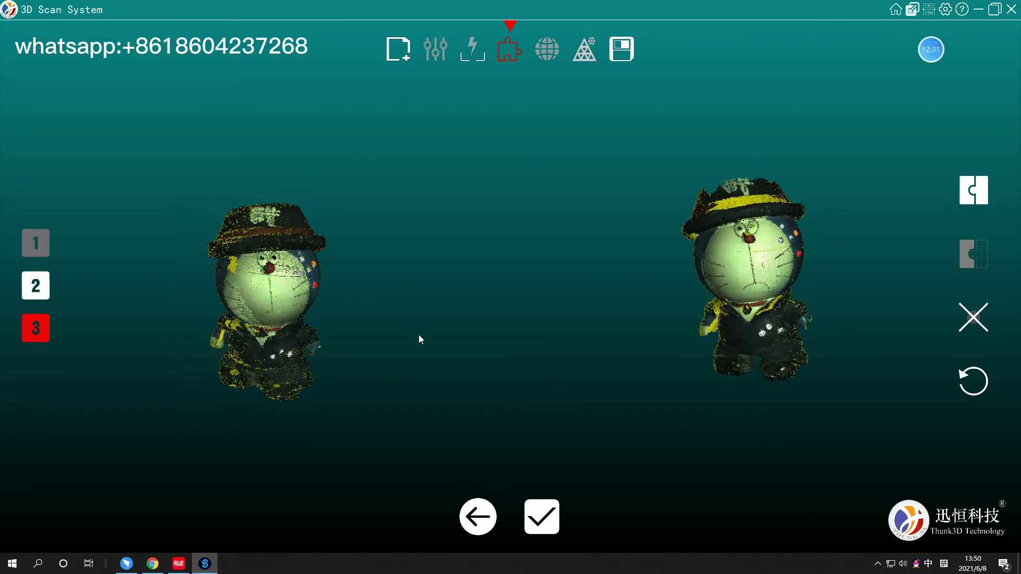
pyautogui.moveTo(421, 340); pyautogui.dragTo(290, 288)
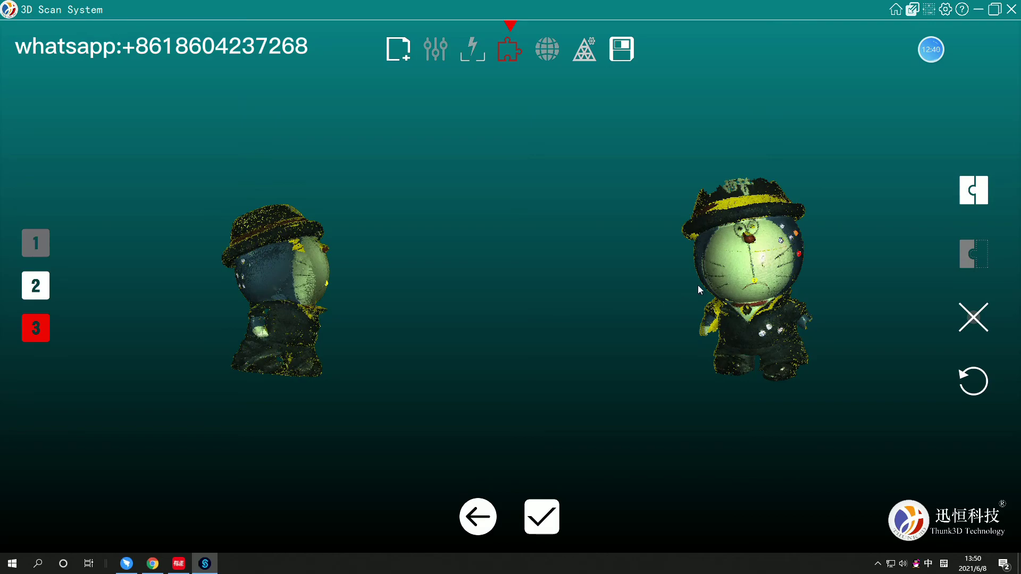
pyautogui.moveTo(700, 290); pyautogui.dragTo(762, 281)
pyautogui.moveTo(361, 299); pyautogui.dragTo(330, 276)
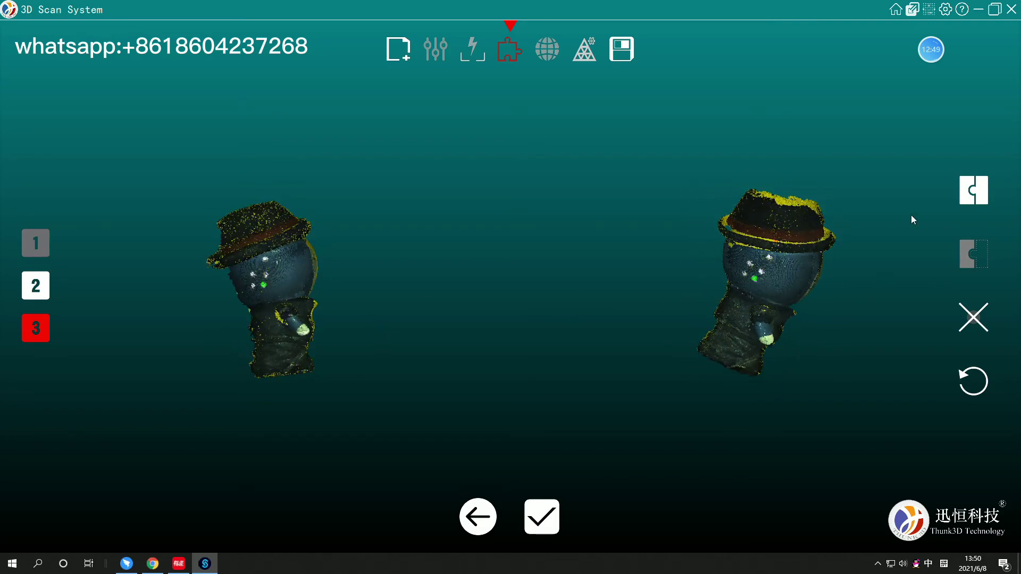
pyautogui.click(974, 190)
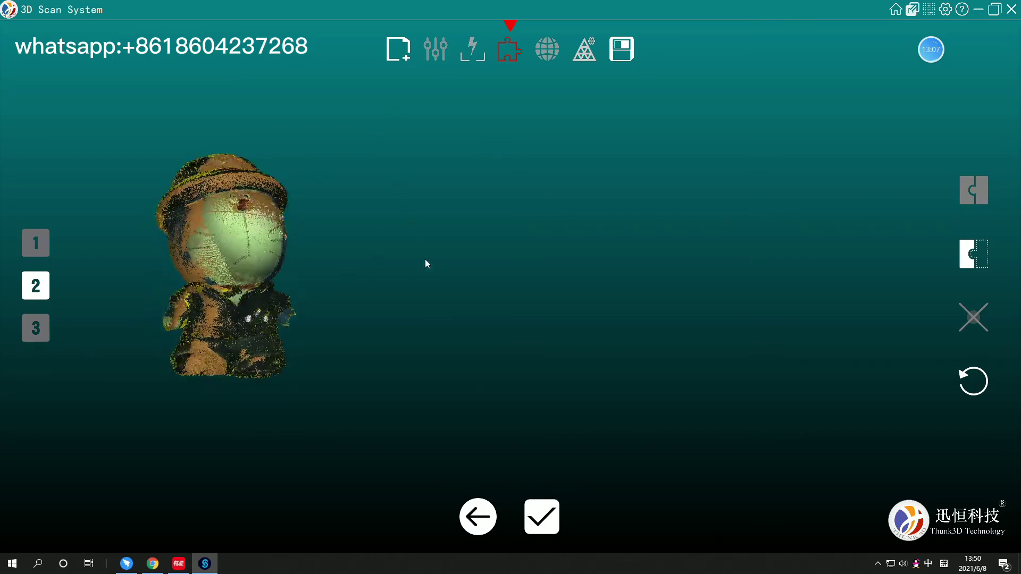
# Rotate both scans to matching sides and run the final alignment.
pyautogui.moveTo(234, 255); pyautogui.dragTo(122, 237)
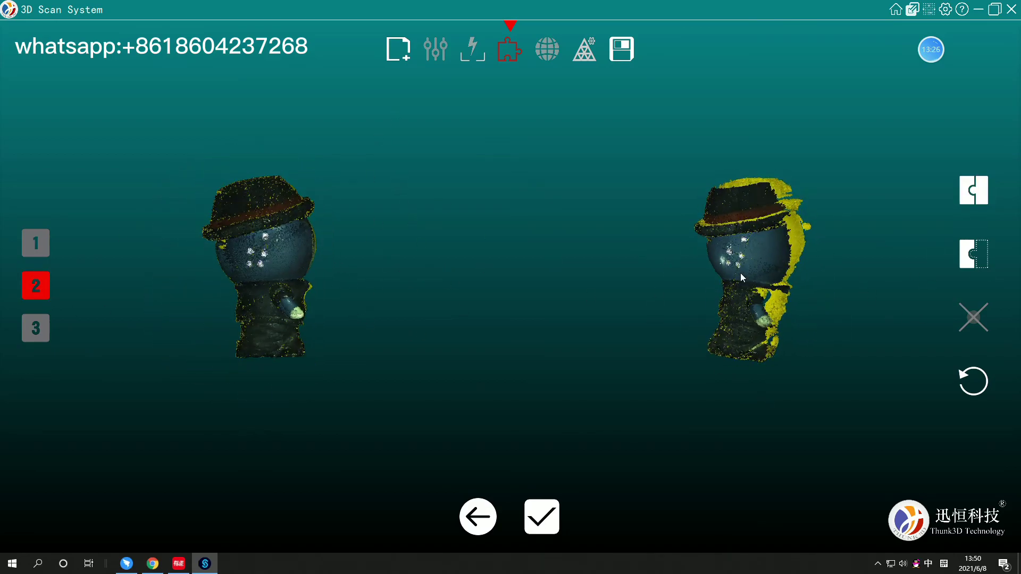
pyautogui.moveTo(741, 274); pyautogui.dragTo(770, 266)
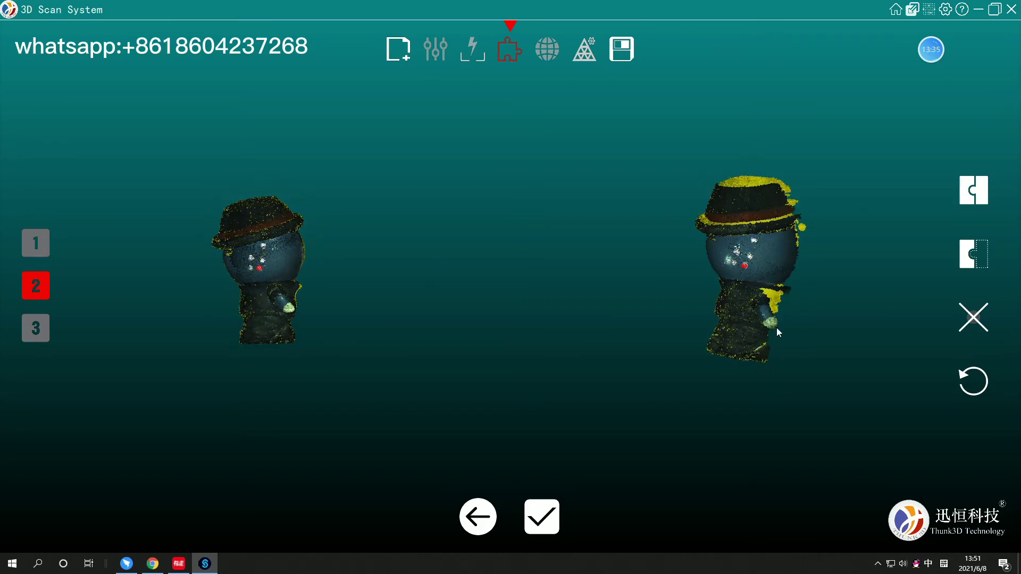
pyautogui.moveTo(781, 279); pyautogui.dragTo(745, 277)
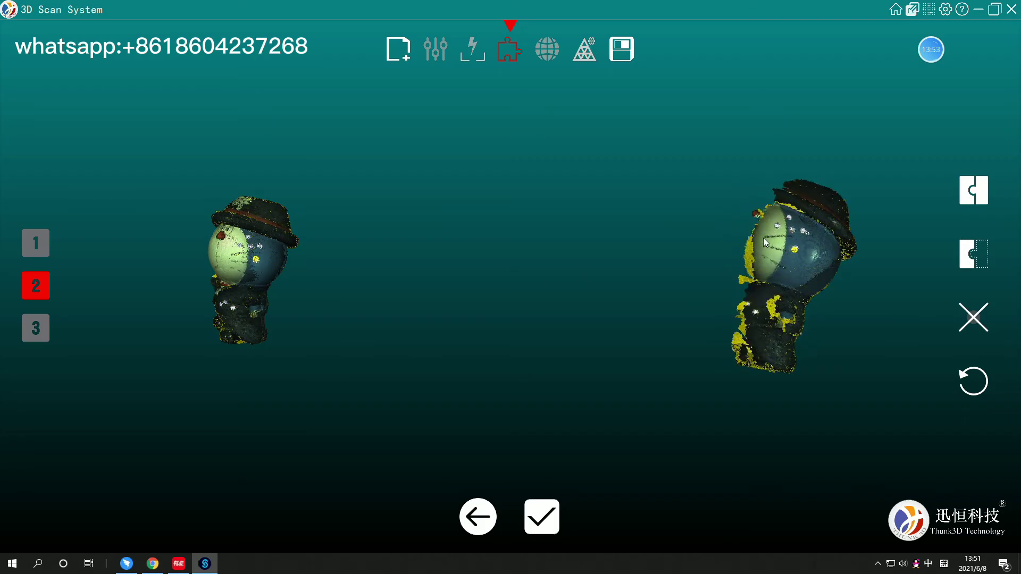
pyautogui.press('Return')
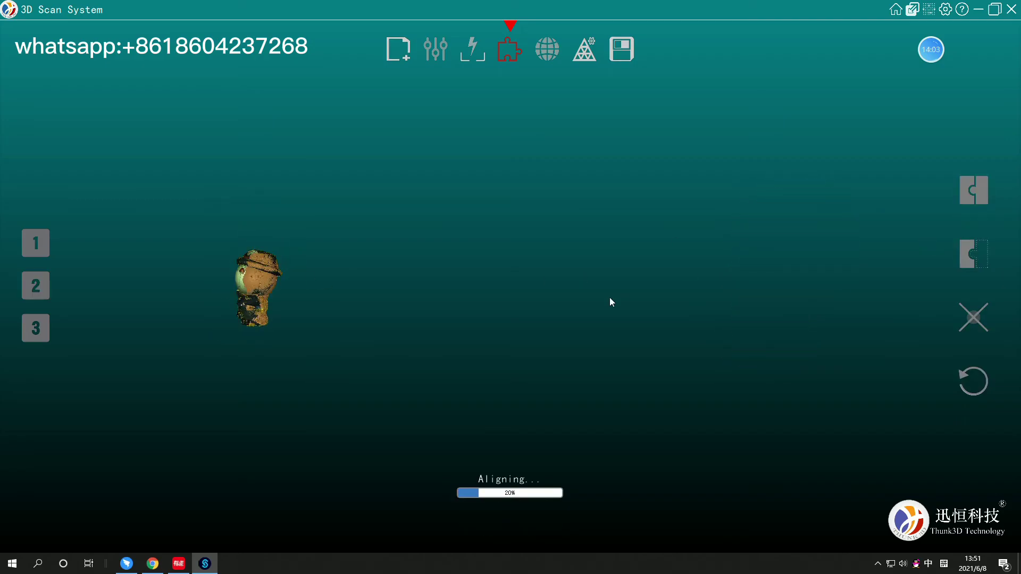
# Go to the meshing step and generate the figurine mesh with default settings.
pyautogui.click(541, 517)
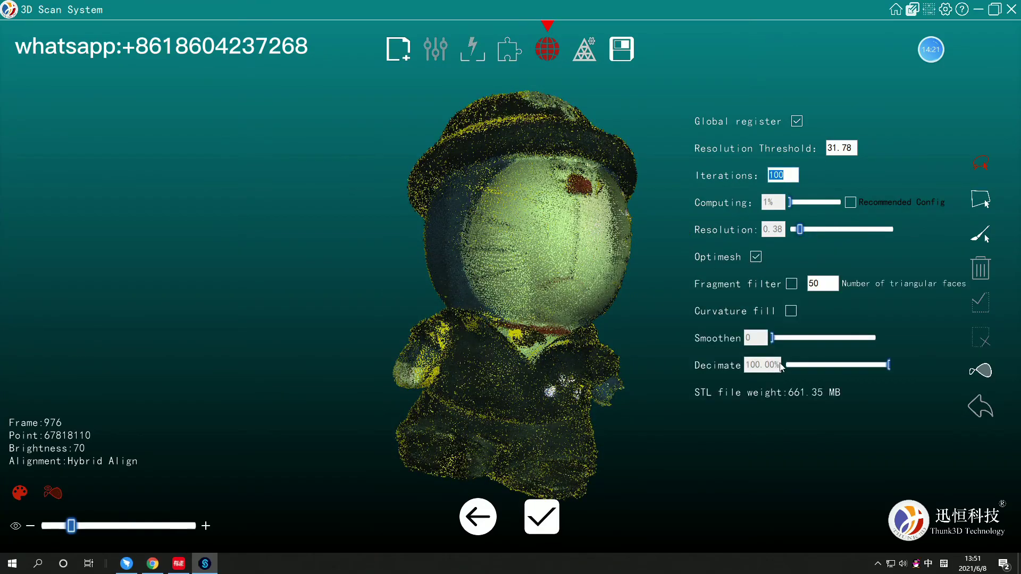
pyautogui.click(556, 532)
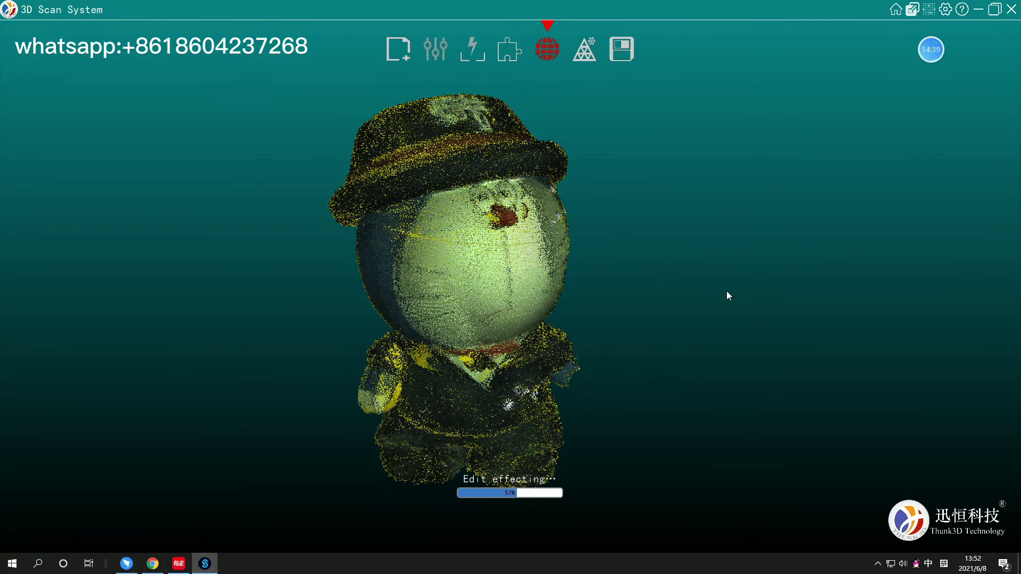
pyautogui.moveTo(643, 339)
pyautogui.mouseDown()
pyautogui.moveTo(560, 201)
pyautogui.moveTo(580, 344)
pyautogui.mouseUp()
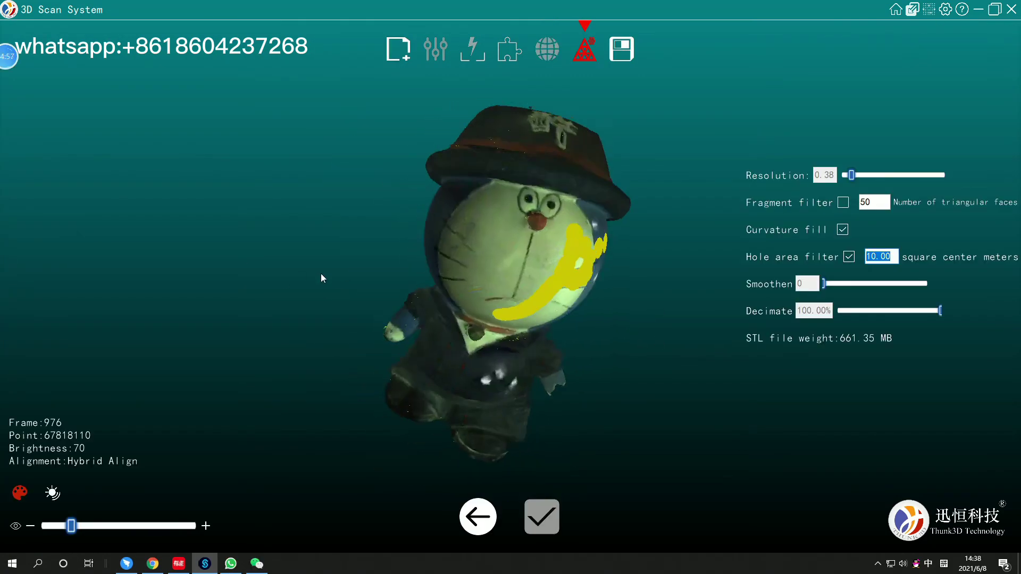
# Orbit the finished textured figurine mesh to inspect it from the side.
pyautogui.moveTo(322, 278)
pyautogui.mouseDown()
pyautogui.moveTo(630, 234)
pyautogui.moveTo(545, 334)
pyautogui.moveTo(632, 386)
pyautogui.mouseUp()
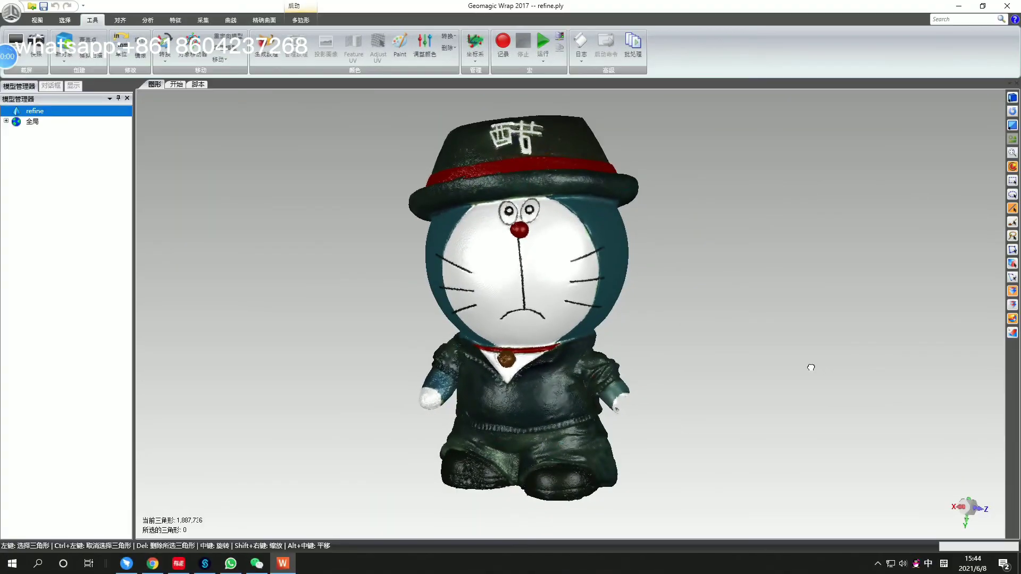
pyautogui.moveTo(872, 367)
pyautogui.mouseDown(button='middle')
pyautogui.moveTo(763, 371)
pyautogui.moveTo(724, 337)
pyautogui.moveTo(687, 348)
pyautogui.moveTo(652, 342)
pyautogui.moveTo(766, 314)
pyautogui.moveTo(720, 317)
pyautogui.moveTo(654, 346)
pyautogui.moveTo(627, 346)
pyautogui.moveTo(630, 329)
pyautogui.moveTo(700, 369)
pyautogui.moveTo(464, 414)
pyautogui.moveTo(649, 142)
pyautogui.moveTo(654, 101)
pyautogui.moveTo(634, 330)
pyautogui.moveTo(615, 330)
pyautogui.moveTo(593, 358)
pyautogui.moveTo(388, 345)
pyautogui.mouseUp(button='middle')
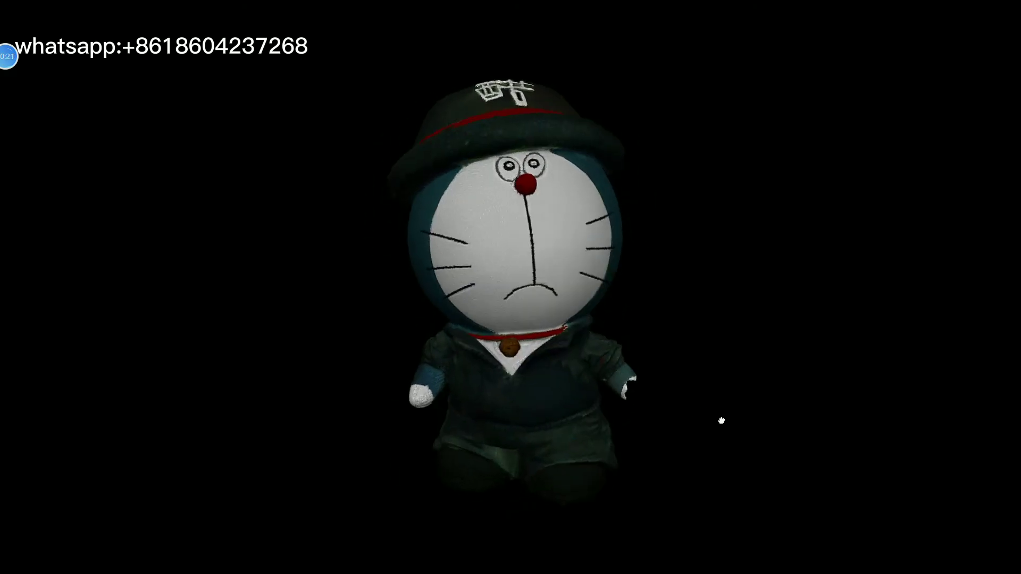
# Turn the rendered figurine to its front, then start a new scan project.
pyautogui.moveTo(603, 422); pyautogui.dragTo(705, 420)
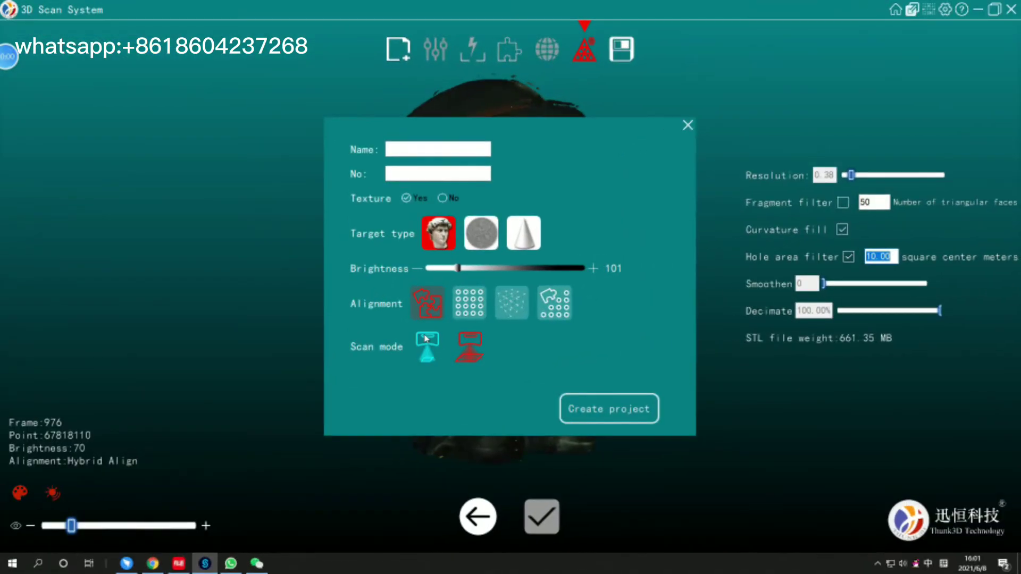
pyautogui.click(589, 406)
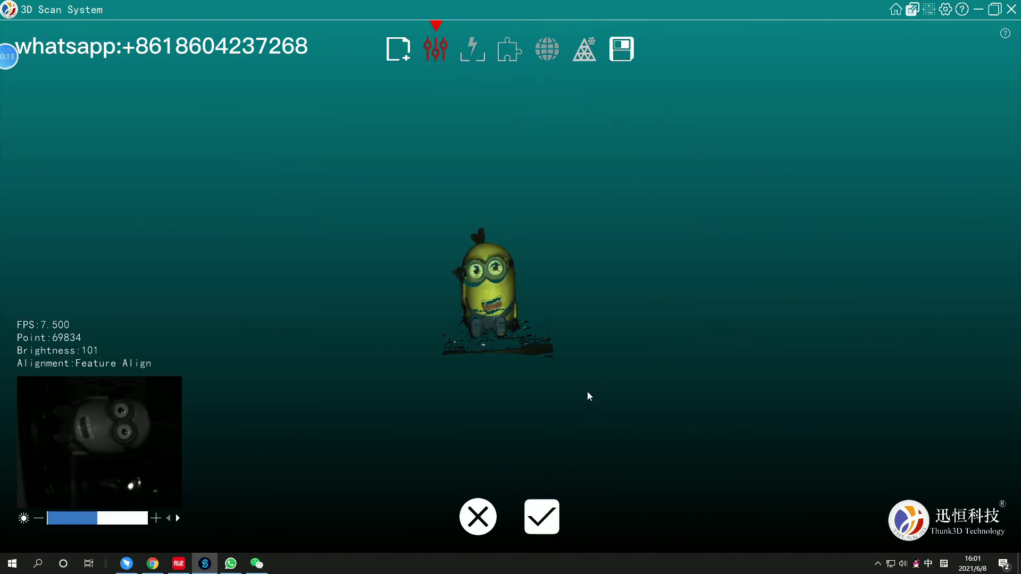
# Scan the Minion's first group, stop it, and select the base plate points.
pyautogui.click(545, 522)
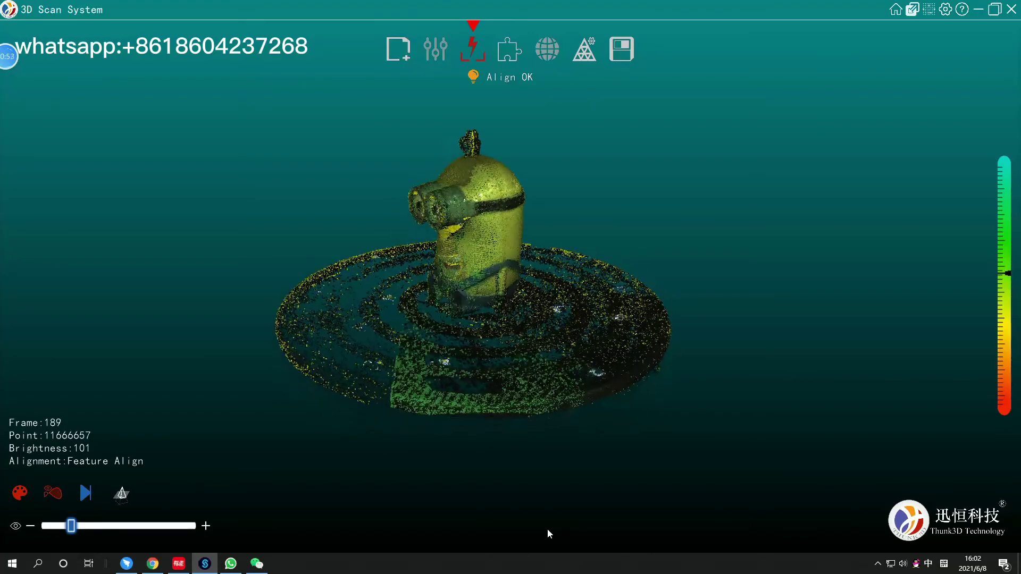
pyautogui.press('space')
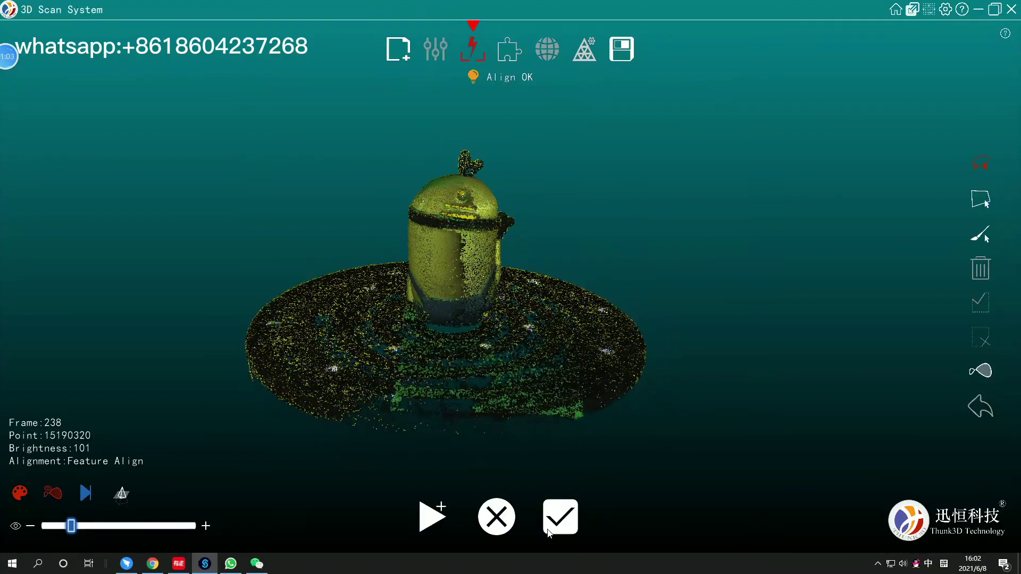
pyautogui.moveTo(639, 360); pyautogui.dragTo(639, 359)
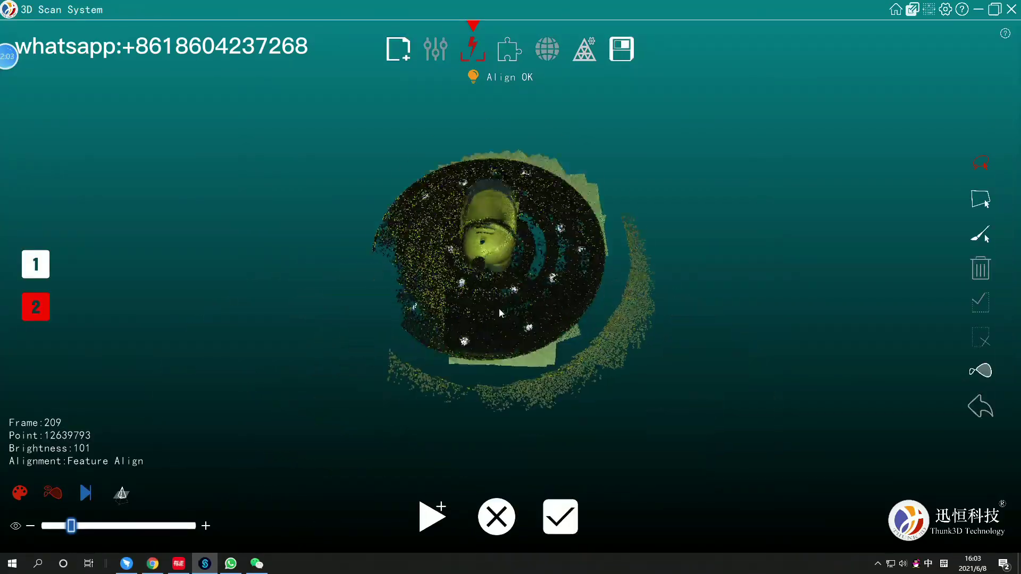
# Capture a third Minion scan group of 265 frames, about 15.4 million points.
pyautogui.moveTo(499, 309); pyautogui.dragTo(367, 298)
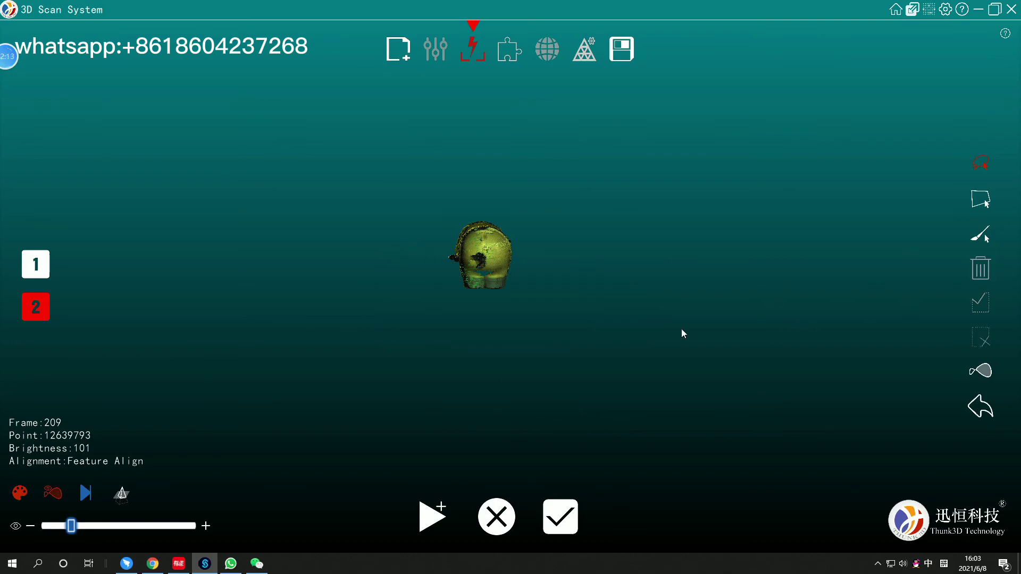
pyautogui.click(431, 519)
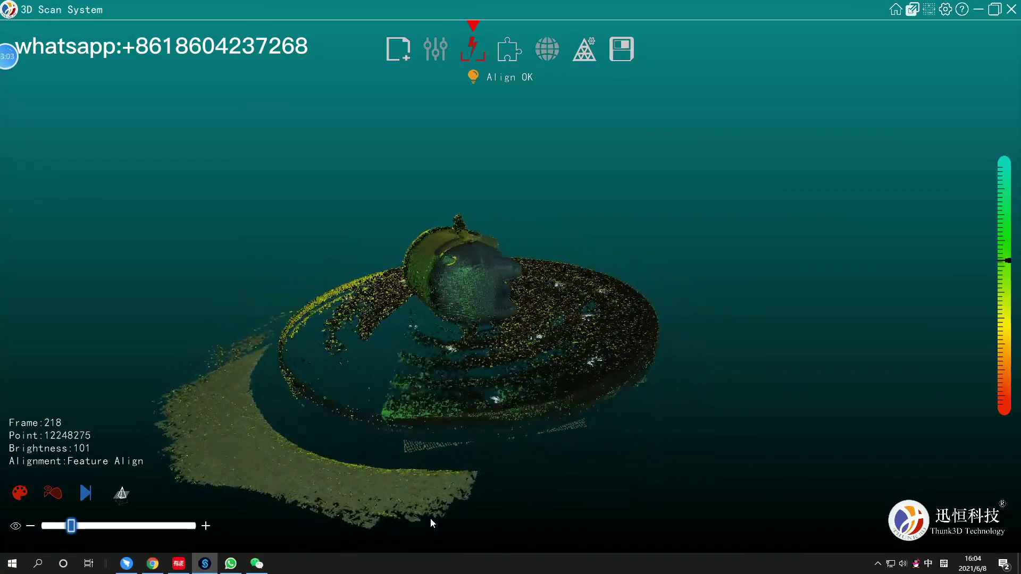
pyautogui.press('space')
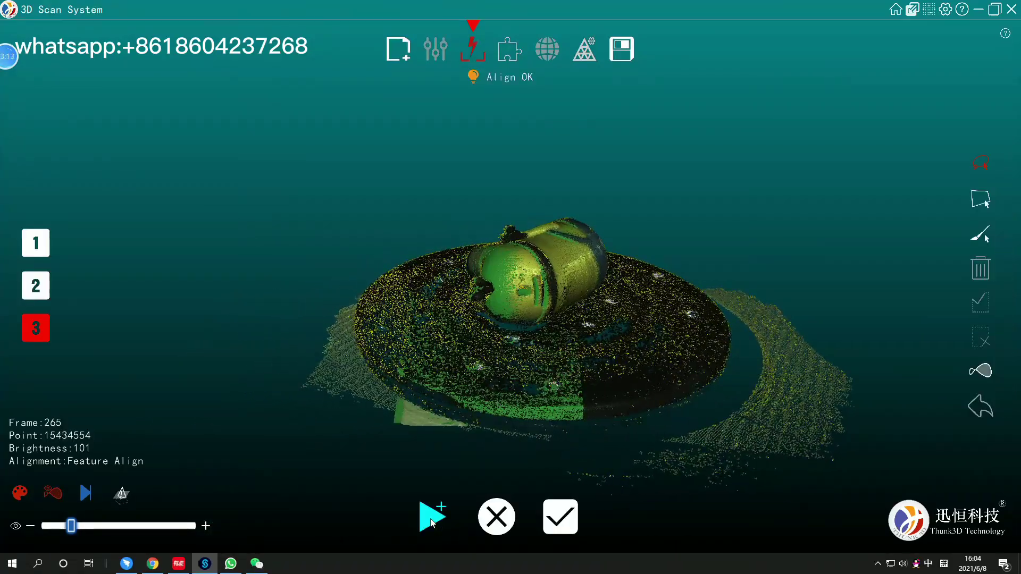
# Lasso and delete the base plate points from the third scan group.
pyautogui.moveTo(429, 518); pyautogui.dragTo(525, 242)
pyautogui.press('Delete')
pyautogui.moveTo(716, 370); pyautogui.dragTo(573, 344)
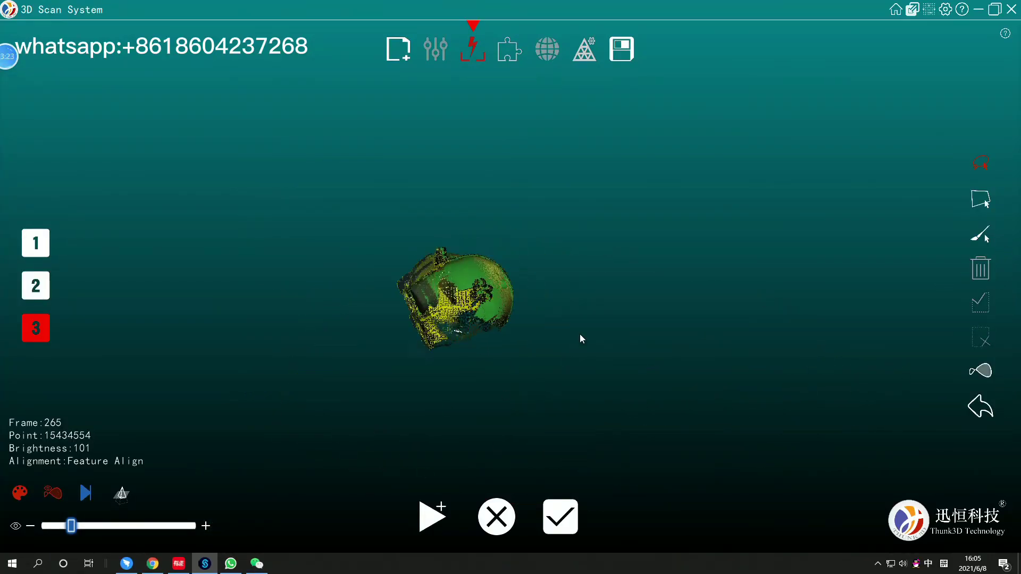
pyautogui.click(560, 516)
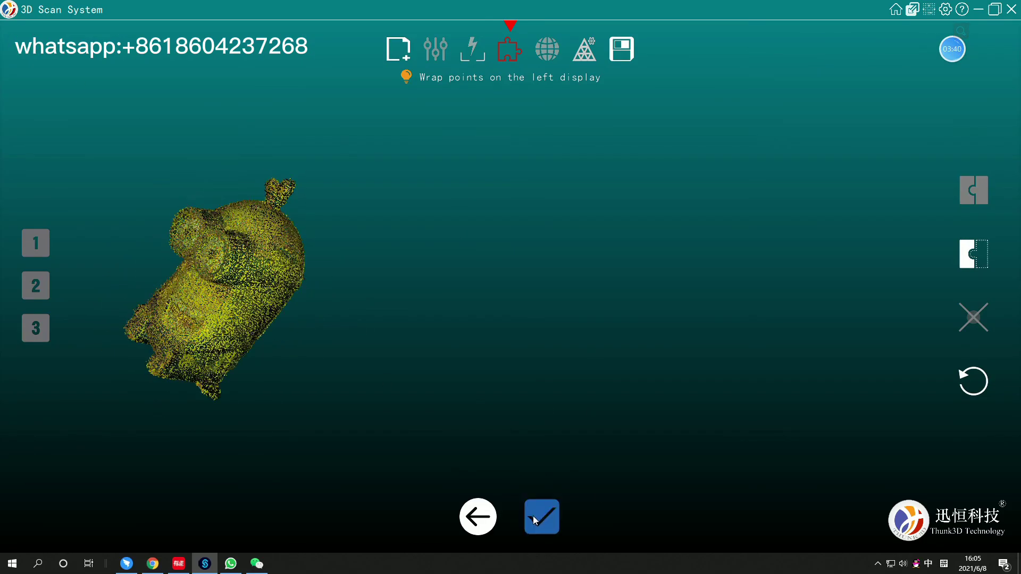
# Feature-align the three Minion scans and mesh them into a coloured 1.26-million-triangle refine.ply model.
pyautogui.click(541, 517)
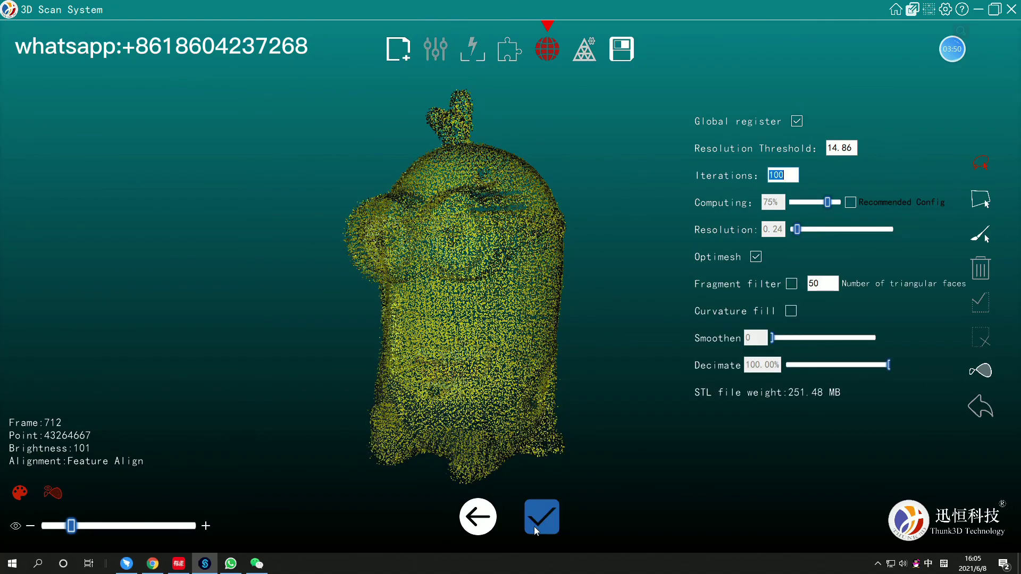
pyautogui.click(555, 511)
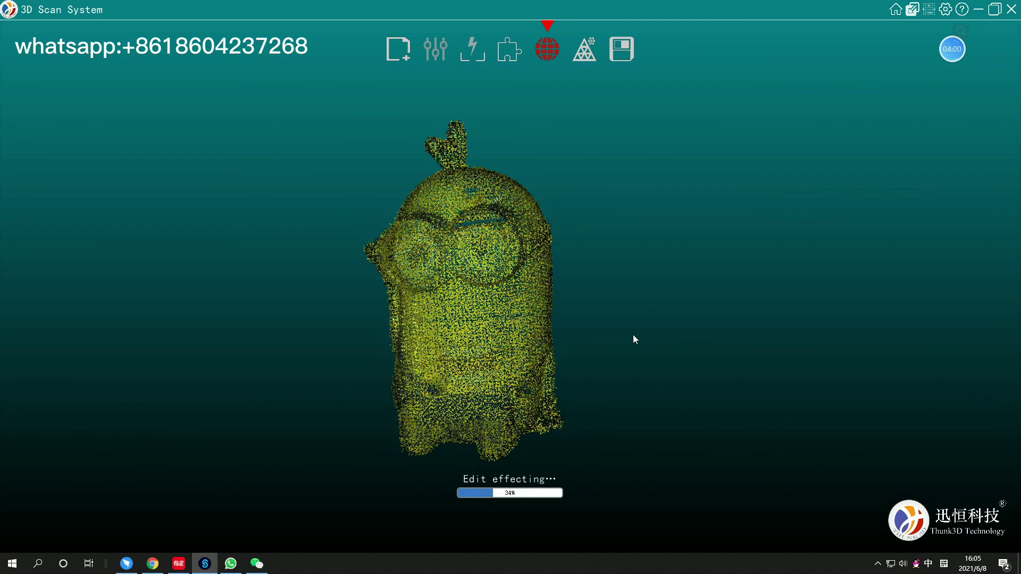
pyautogui.moveTo(611, 327)
pyautogui.mouseDown()
pyautogui.moveTo(460, 336)
pyautogui.moveTo(616, 209)
pyautogui.mouseUp()
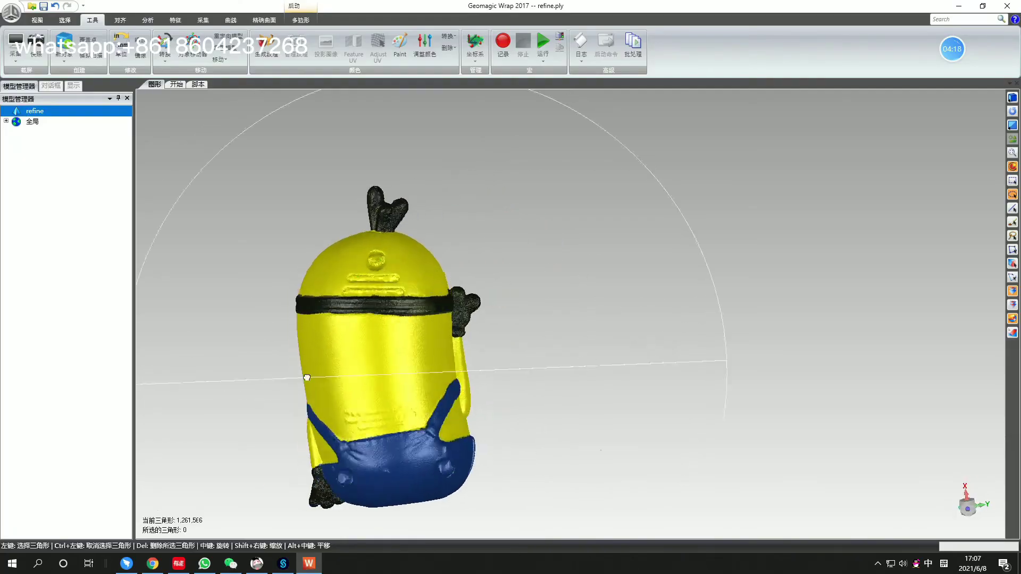